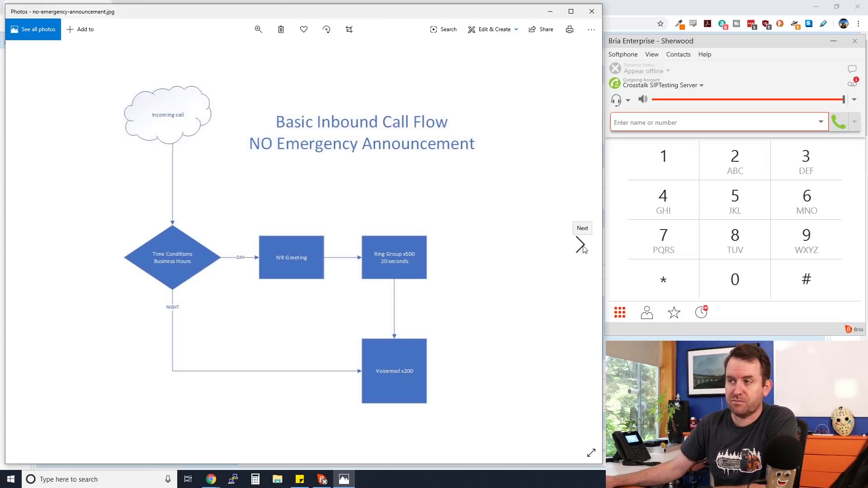
Show with-emergency-announcement.jpg in Photos, then decline the incoming CROSSTALK call in Bria.
click(581, 245)
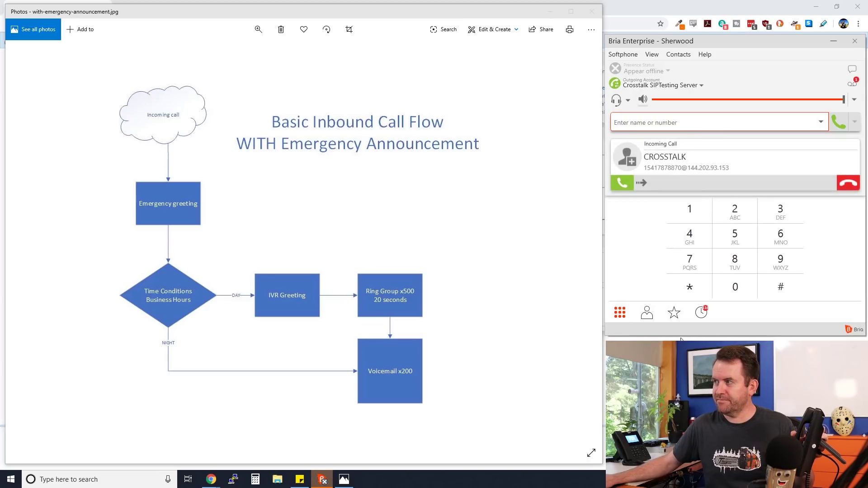
click(837, 184)
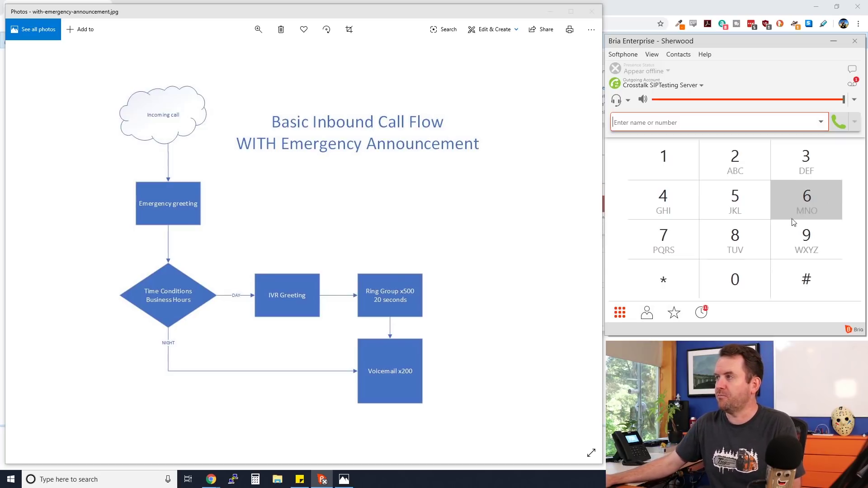
In FreePBX, go to Admin > System Recordings and start adding a new recording.
key(alt+Tab)
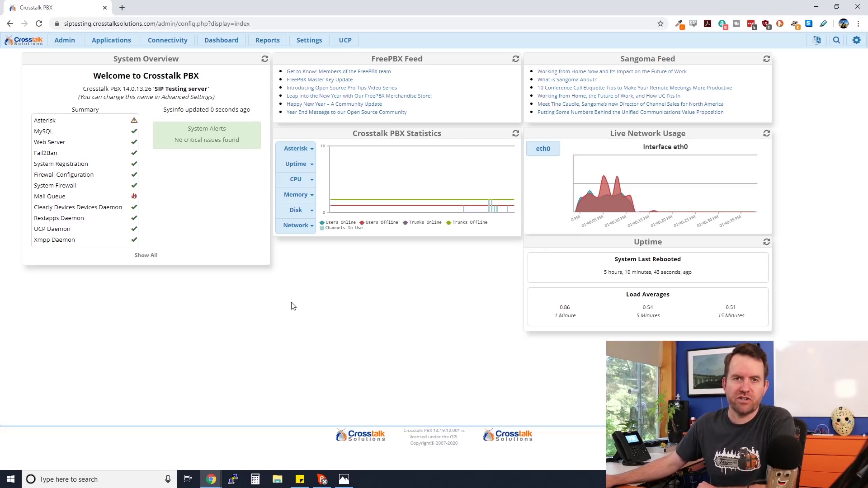
click(65, 41)
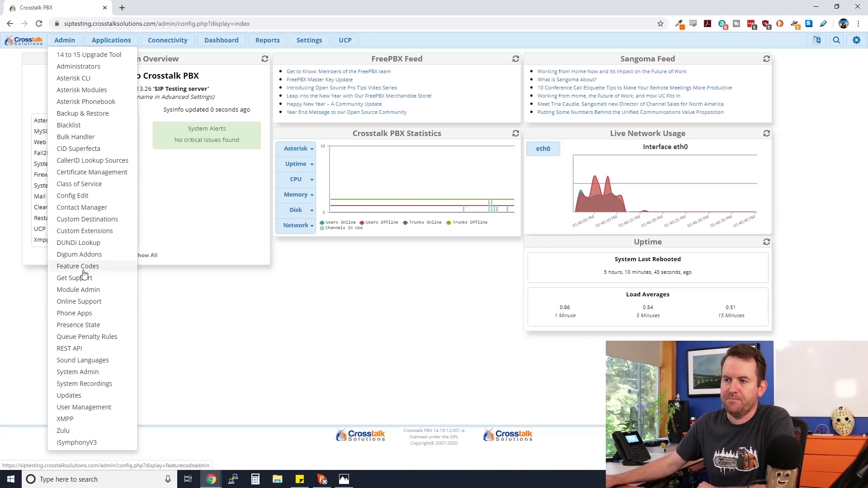
click(88, 385)
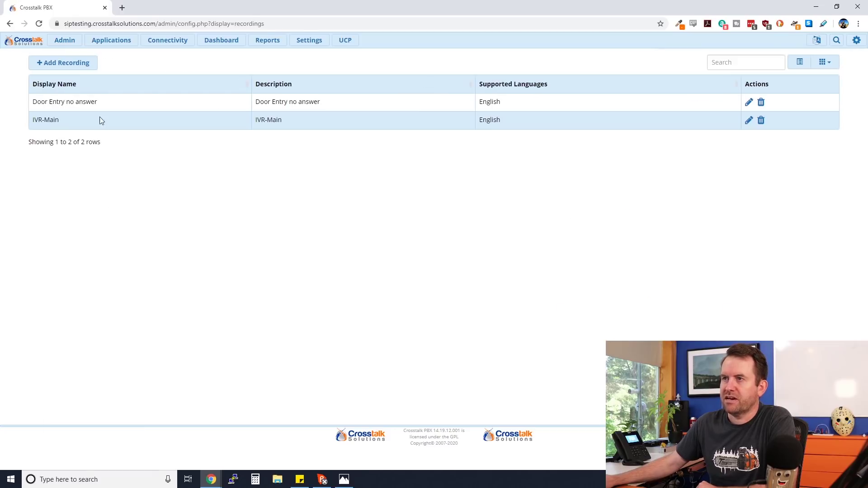
click(63, 64)
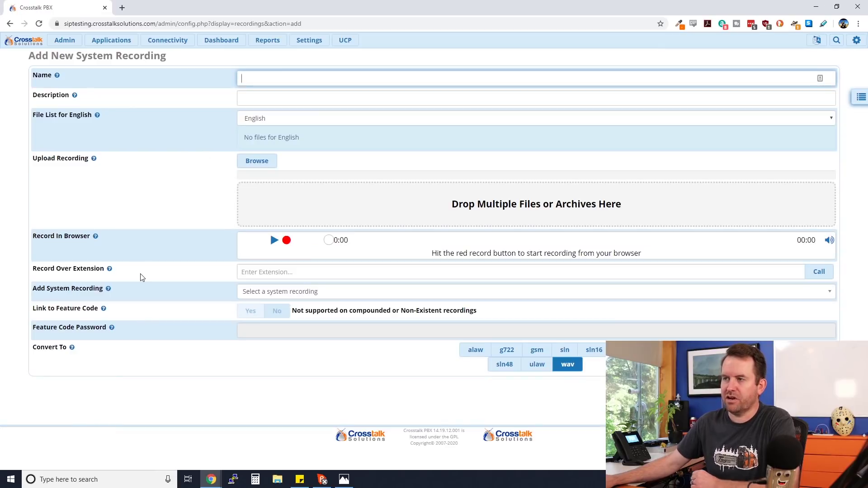
Enter Emergency-greeting as name and description, with 200 as the record-over extension.
text(Emerg)
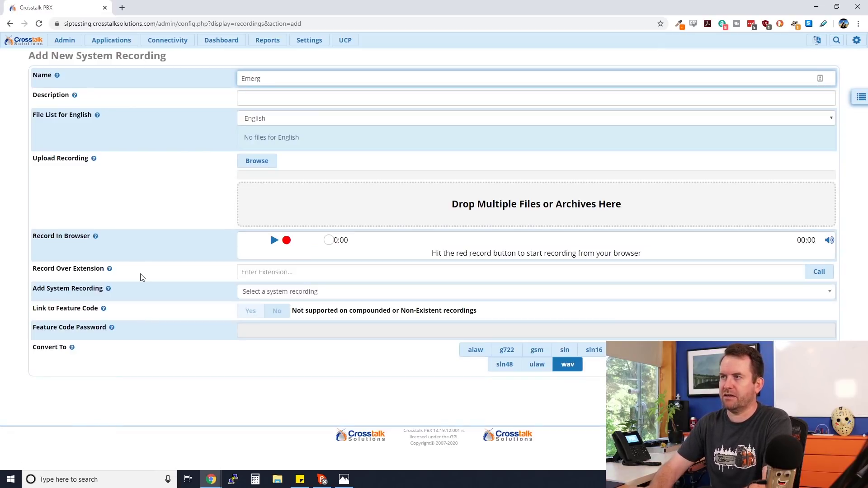
text(ency)
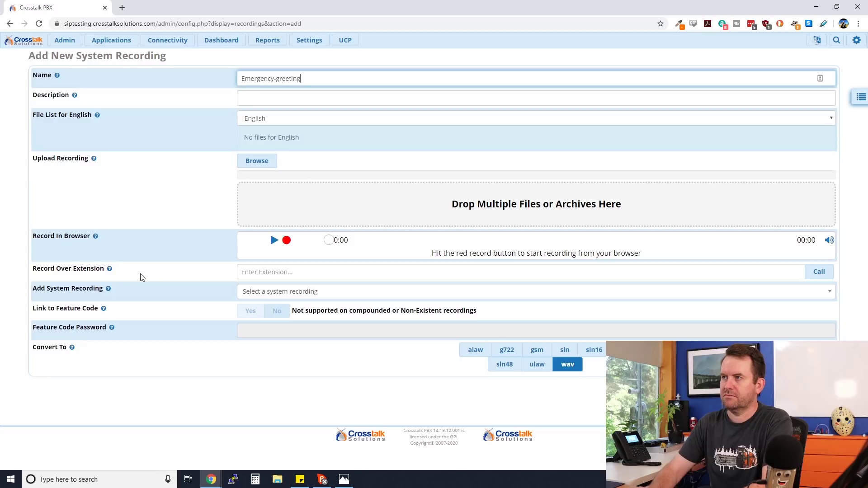
text(-greeting)
key(ctrl+a)
key(ctrl+c)
key(Tab)
key(ctrl+v)
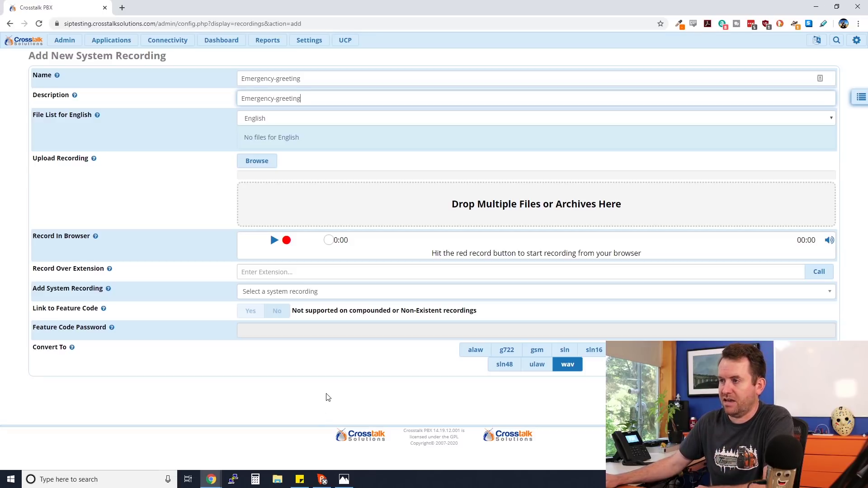
click(283, 272)
text(200)
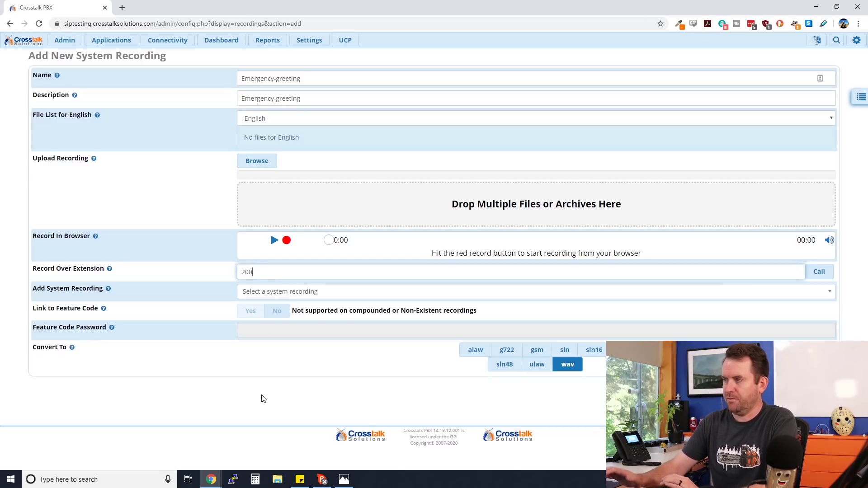
Call extension 200, record the emergency greeting, and finish the recording with ##.
click(819, 272)
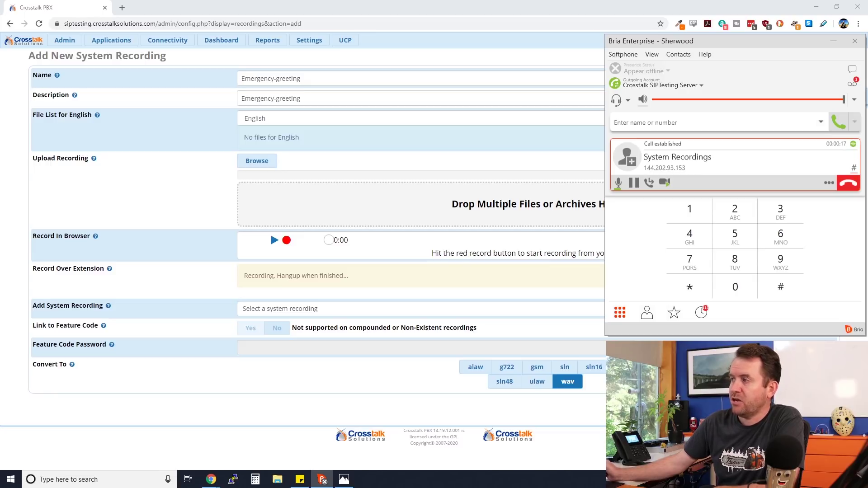
double_click(781, 287)
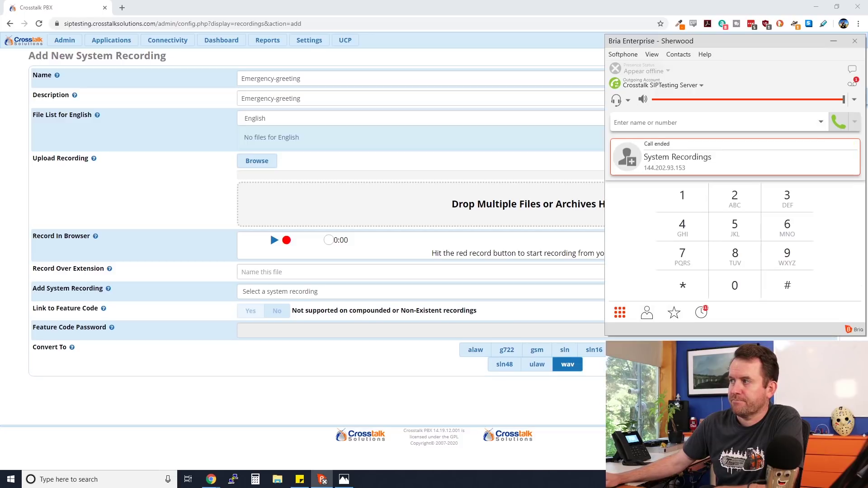
Save the recorded file as emergency-greeting, preview it, and submit the Emergency-greeting recording.
click(283, 271)
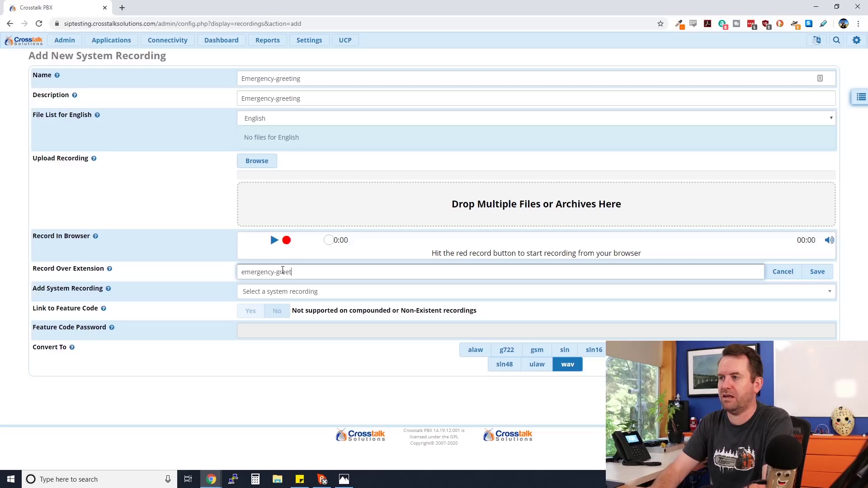
text(ing)
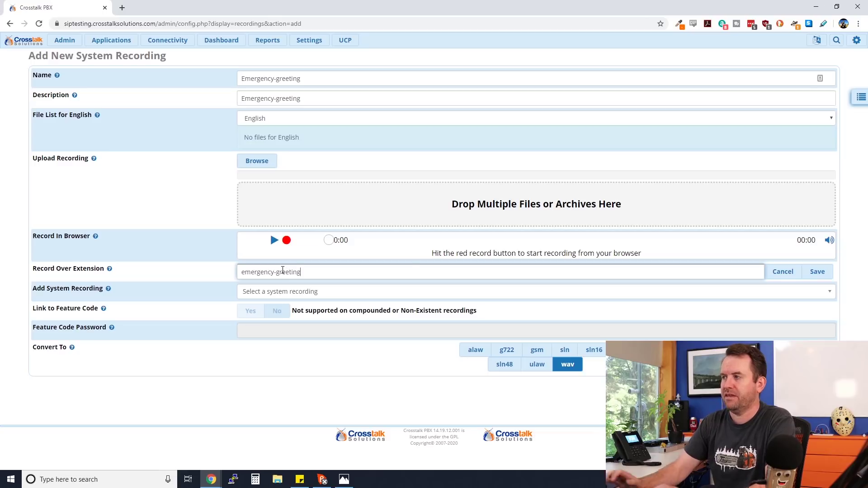
click(818, 272)
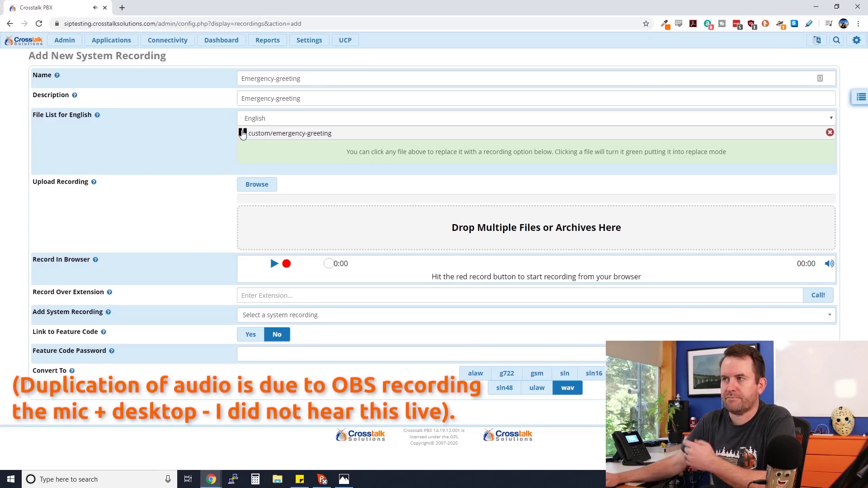
click(243, 133)
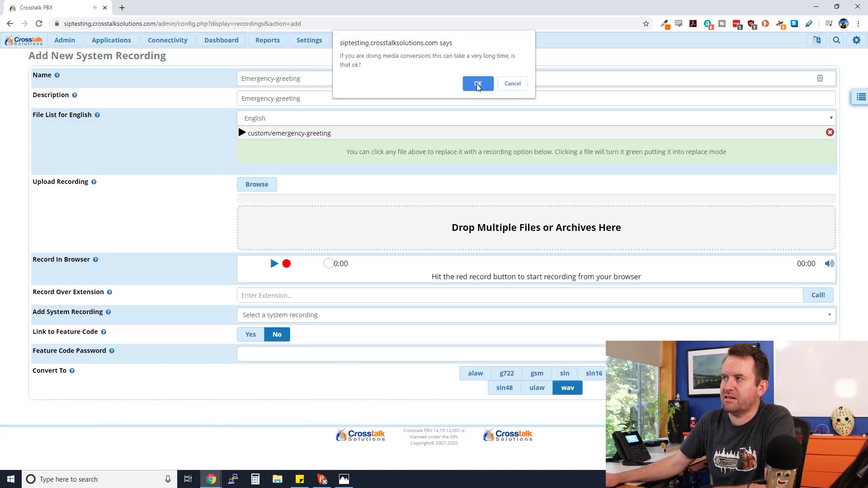
click(479, 83)
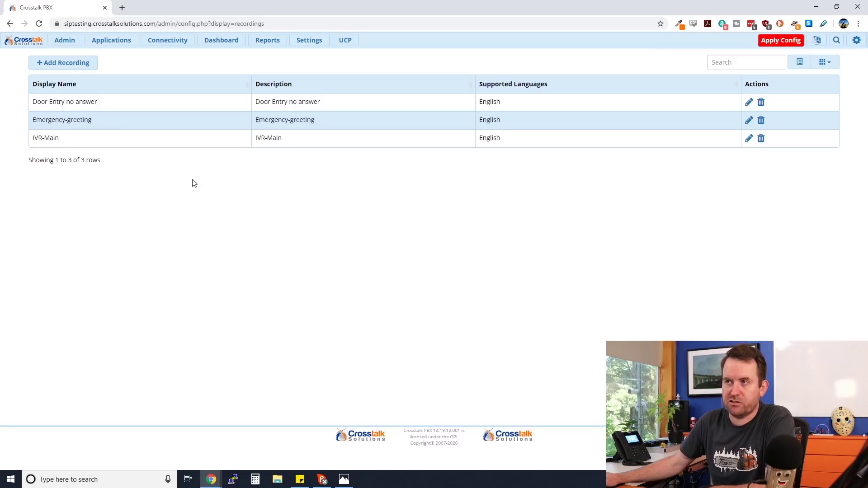
Open Applications > Announcements, check the call-flow diagram in Photos, and add a new announcement.
click(112, 39)
click(109, 68)
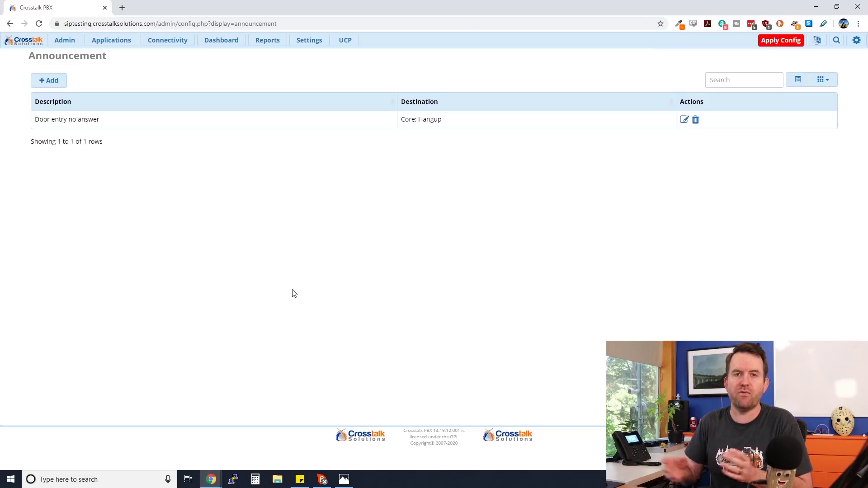
click(344, 479)
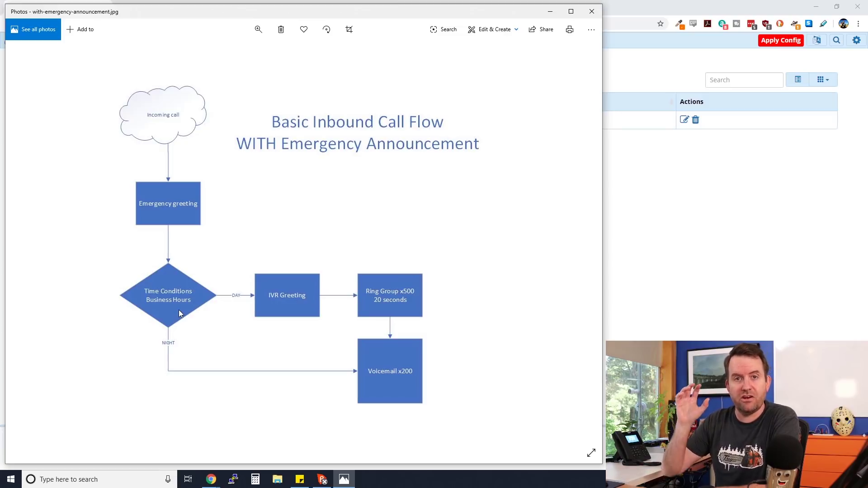
click(554, 17)
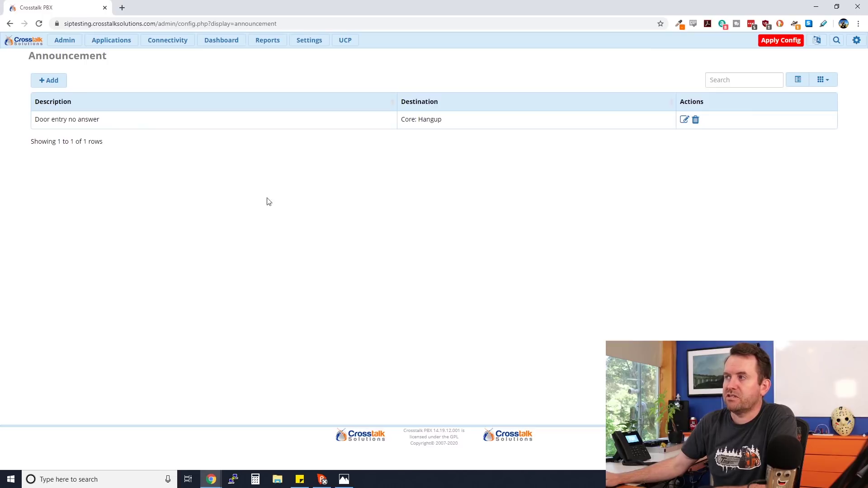
click(48, 81)
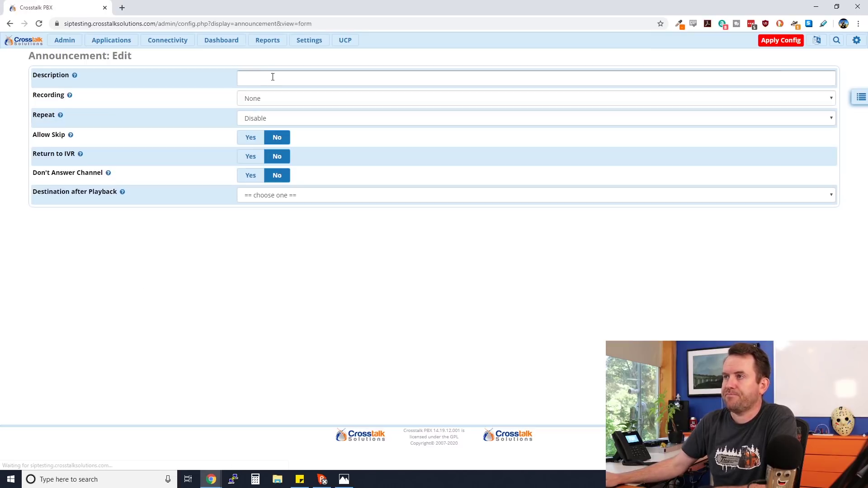
Save an 'Emergency greeting' announcement using Emergency-greeting, continuing to Time Conditions: Business Hours.
click(273, 78)
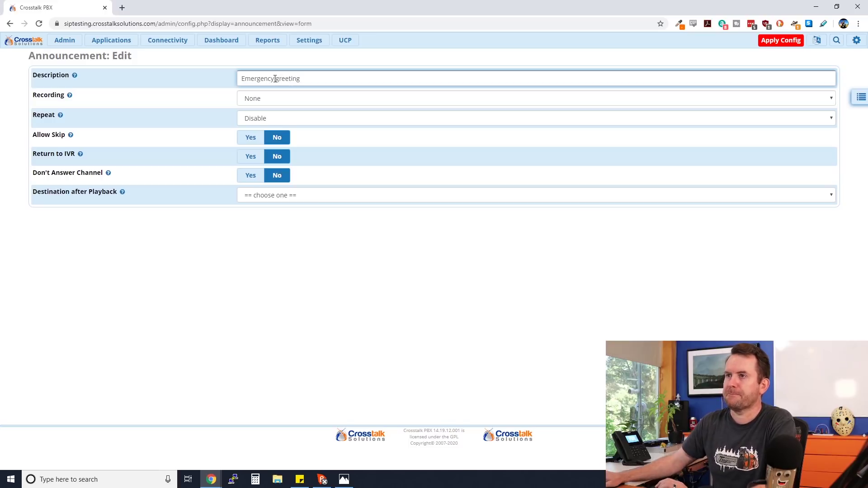
click(267, 101)
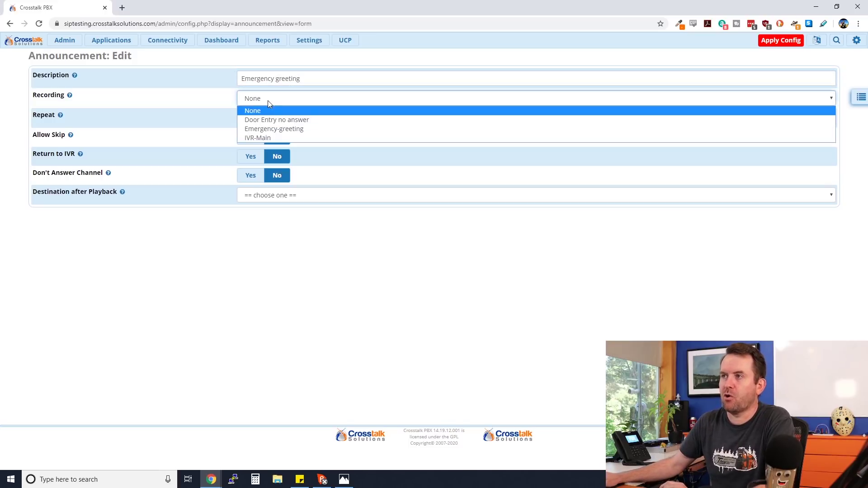
click(268, 129)
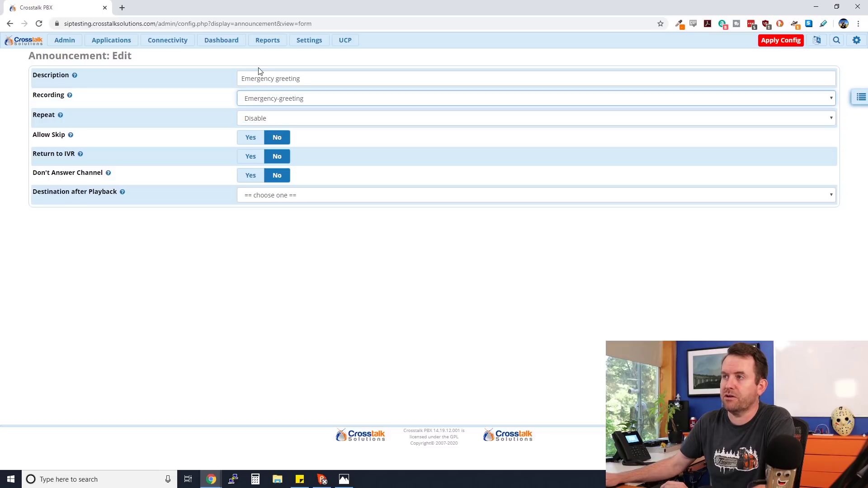
click(271, 195)
scroll(271, 317, down, 3)
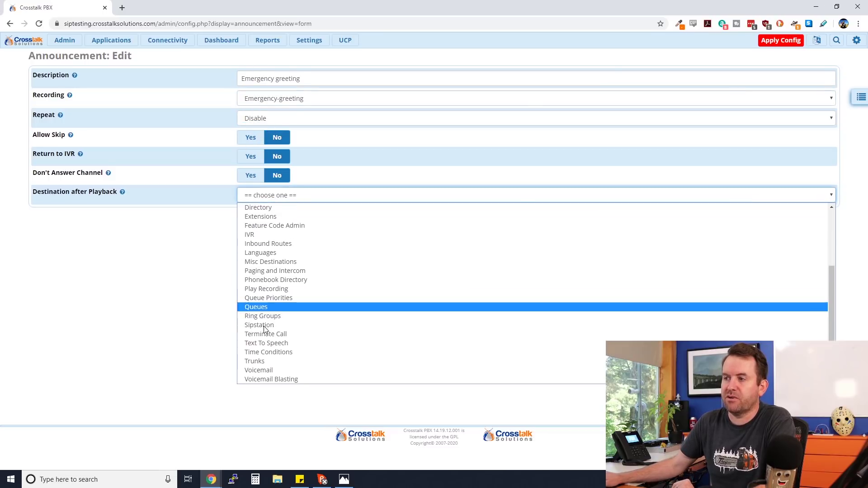
click(274, 353)
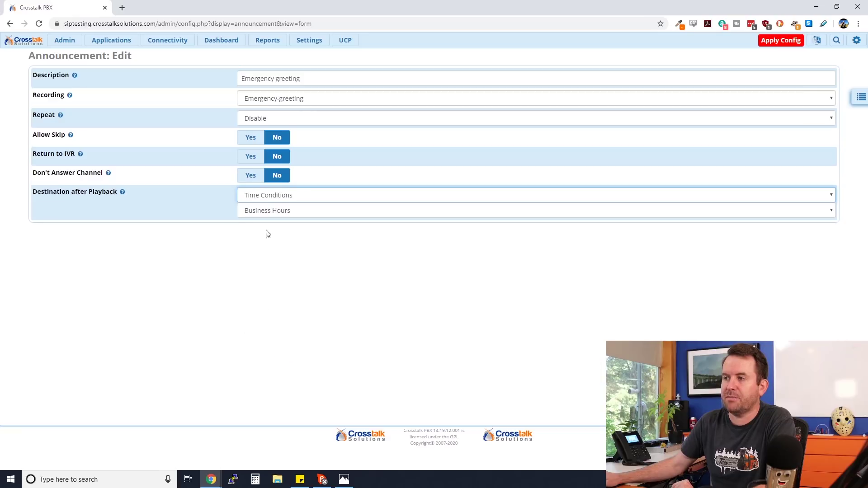
click(779, 458)
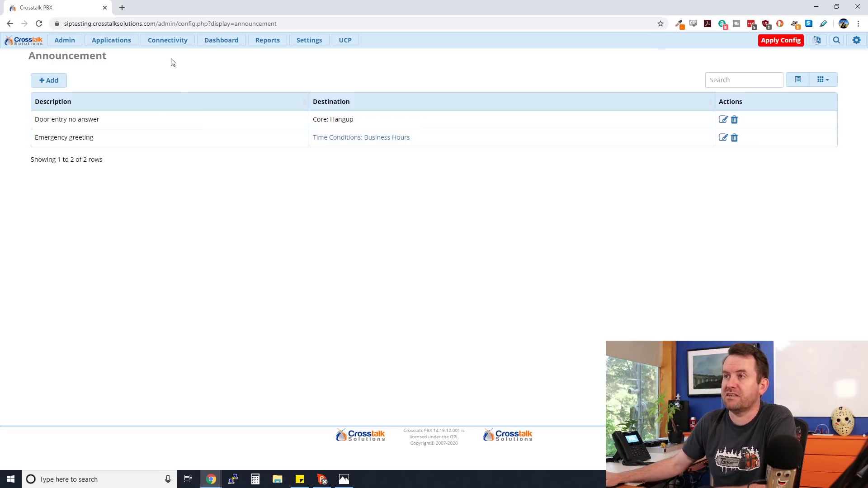
Set the Default inbound route's destination to Announcements: Emergency greeting, submit, and apply config.
click(166, 40)
click(168, 125)
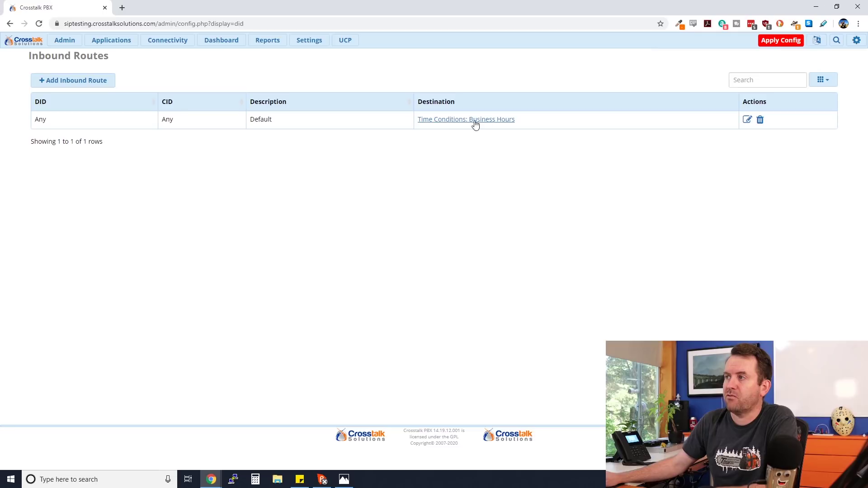
click(747, 119)
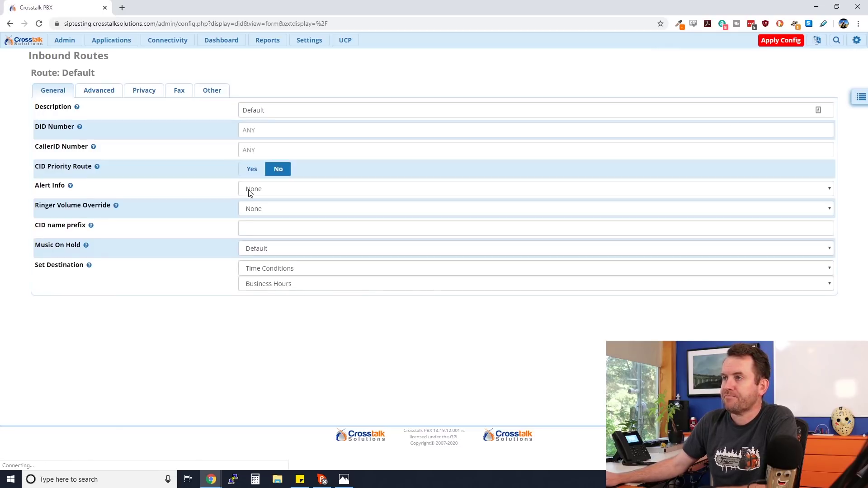
click(270, 269)
scroll(276, 312, up, 5)
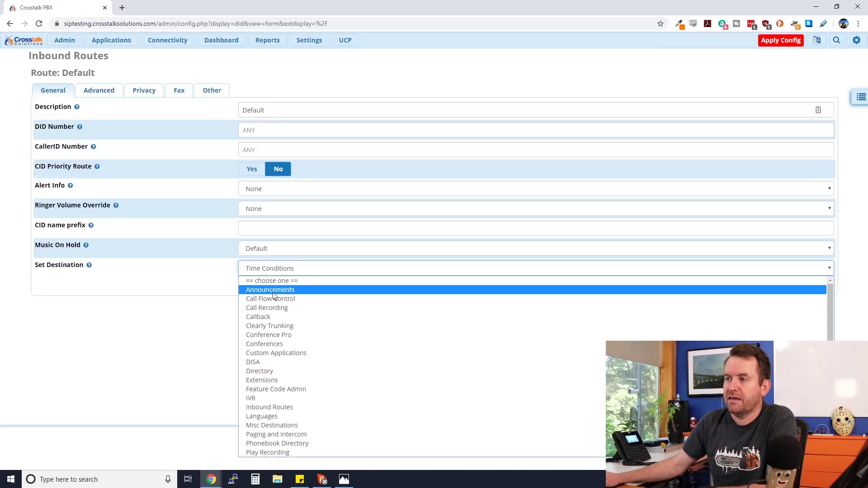
click(272, 290)
click(271, 284)
click(267, 306)
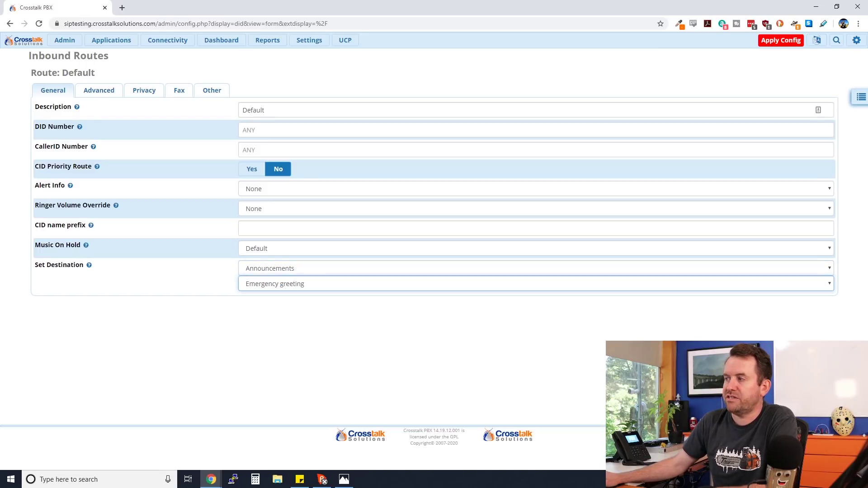
click(810, 456)
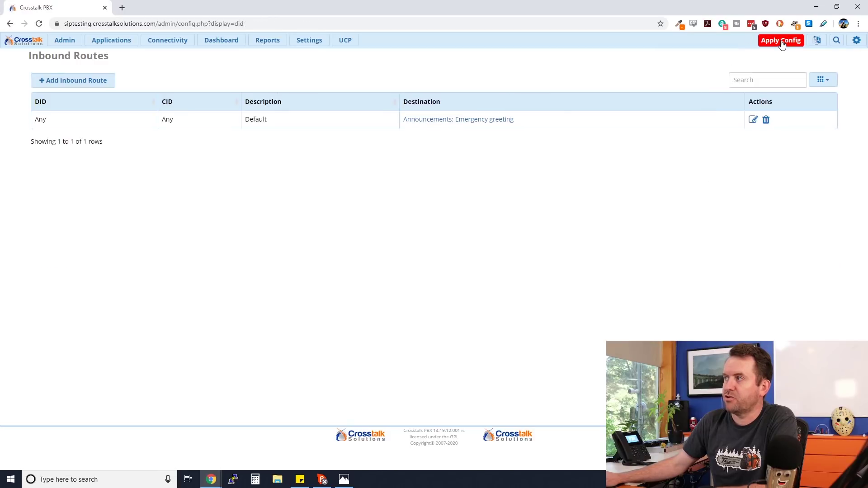
click(781, 41)
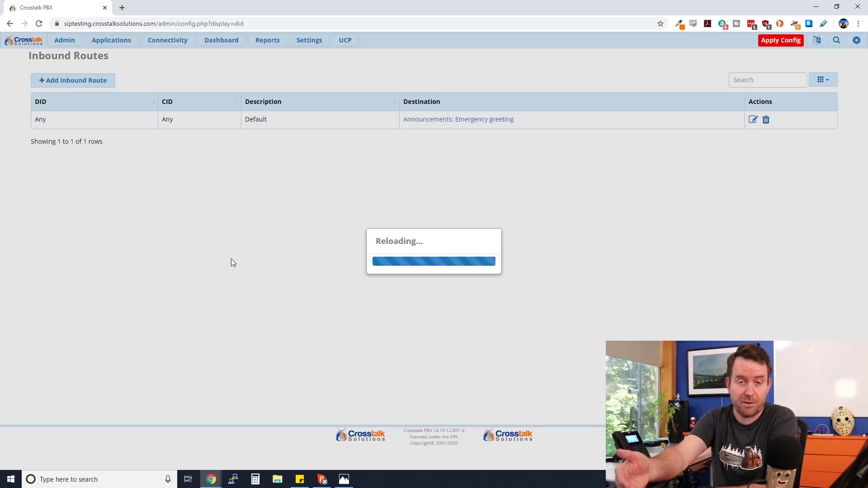
Bring the Photos call-flow diagram with Emergency greeting before Business Hours to the front.
click(345, 480)
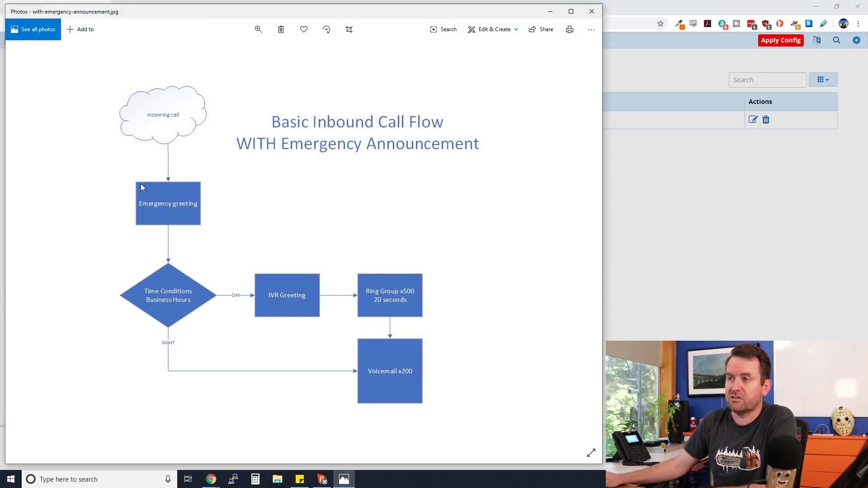